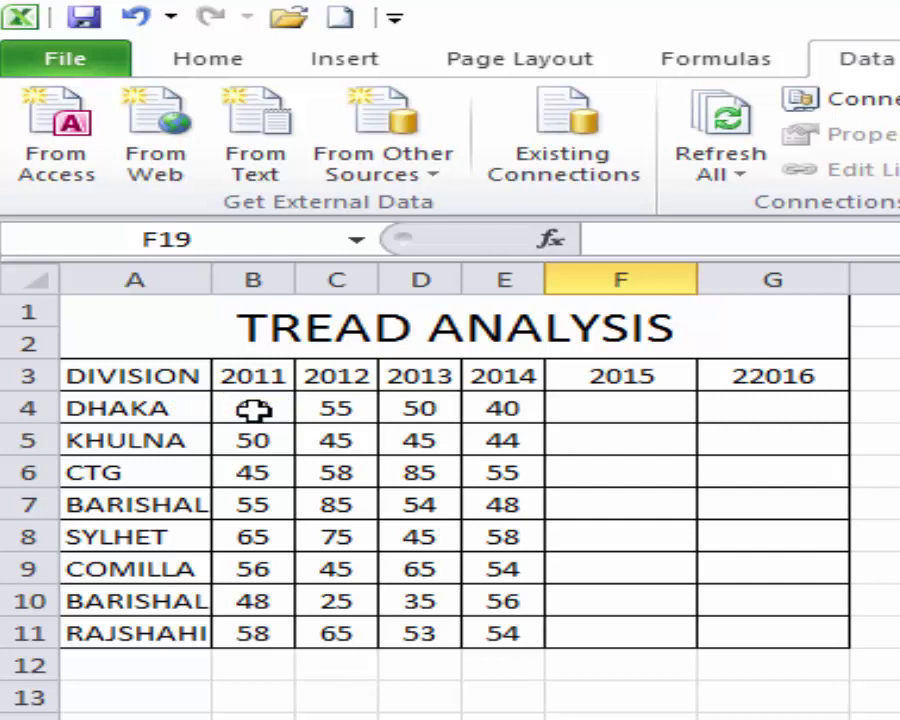
drag(253, 408, 497, 408)
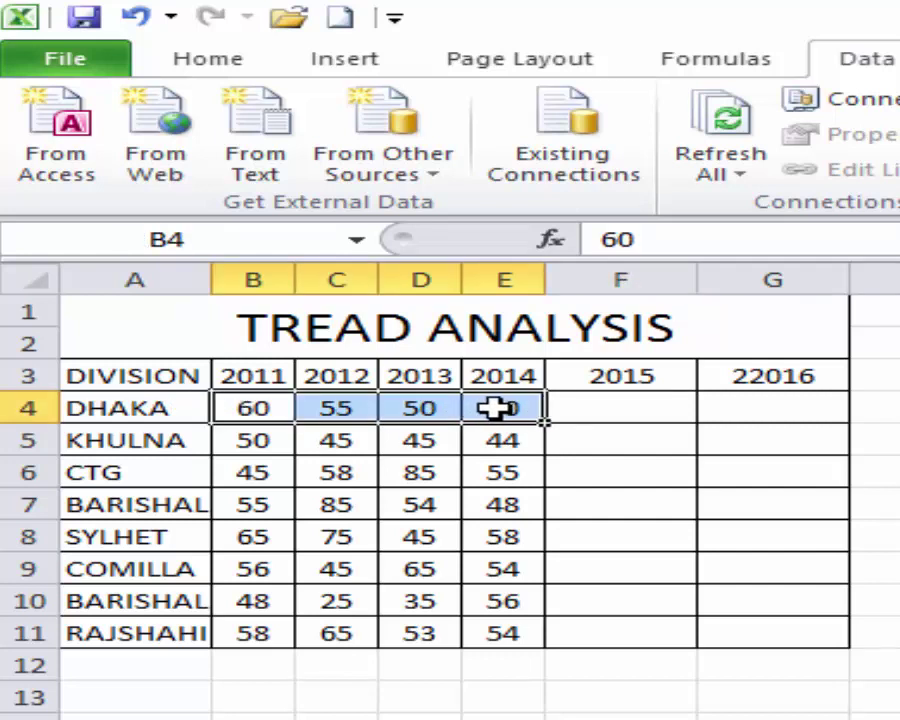
click(596, 410)
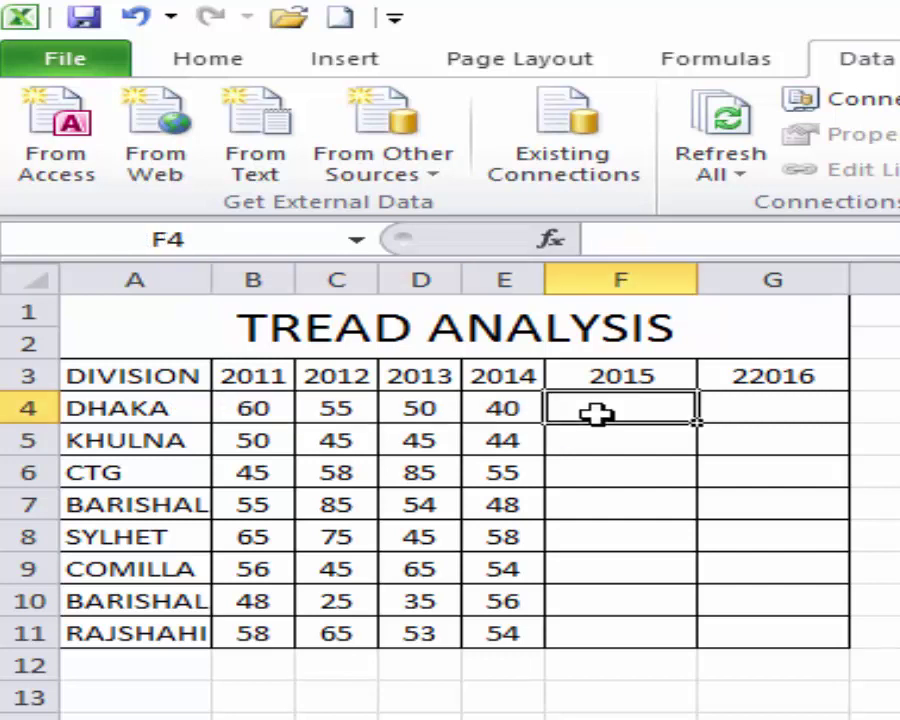
drag(680, 408, 822, 407)
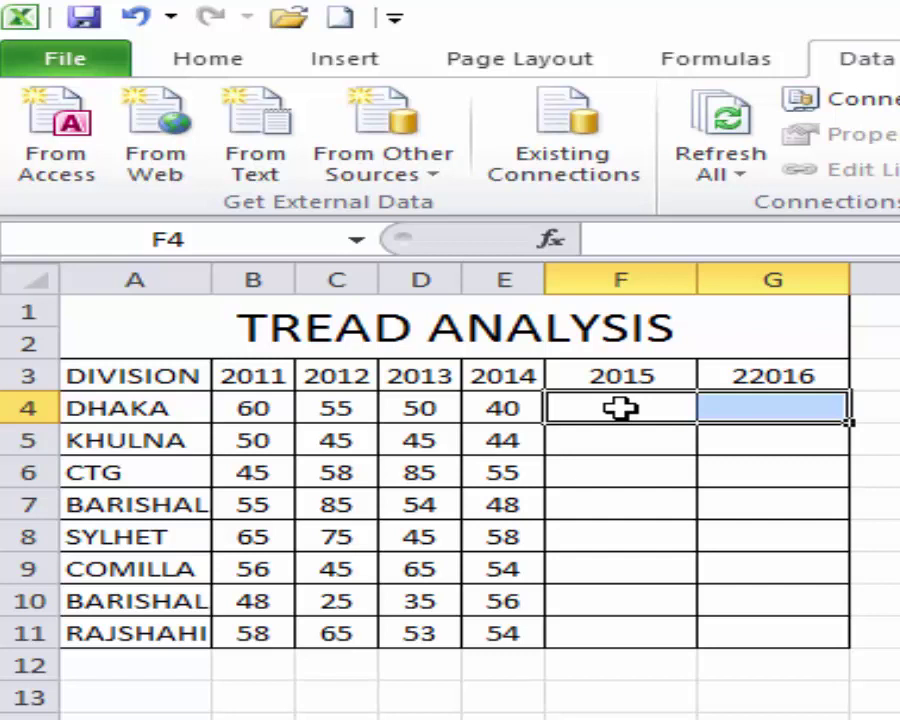
click(669, 502)
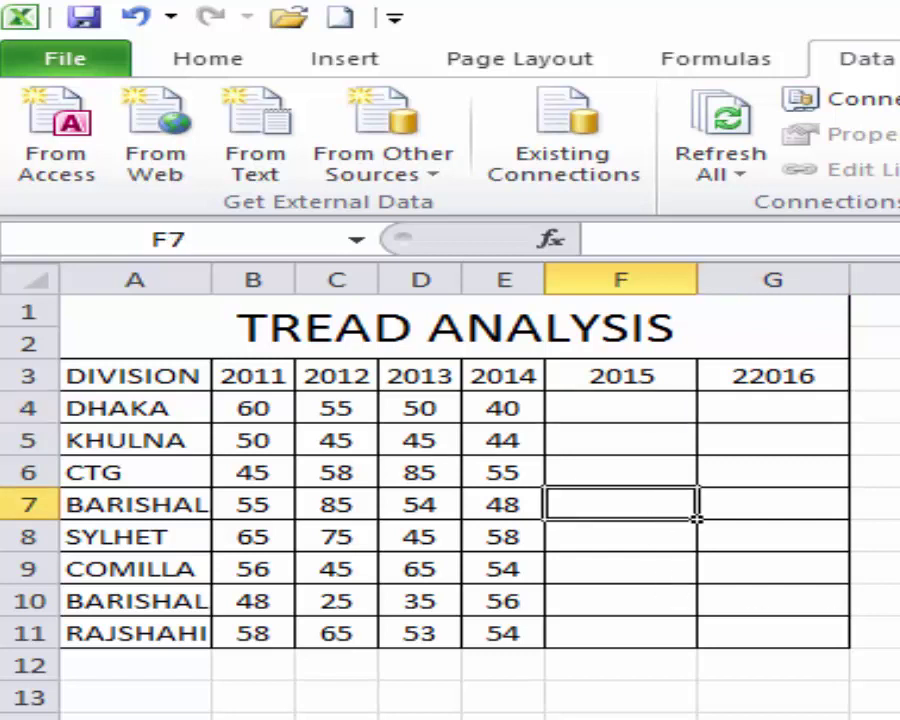
click(619, 409)
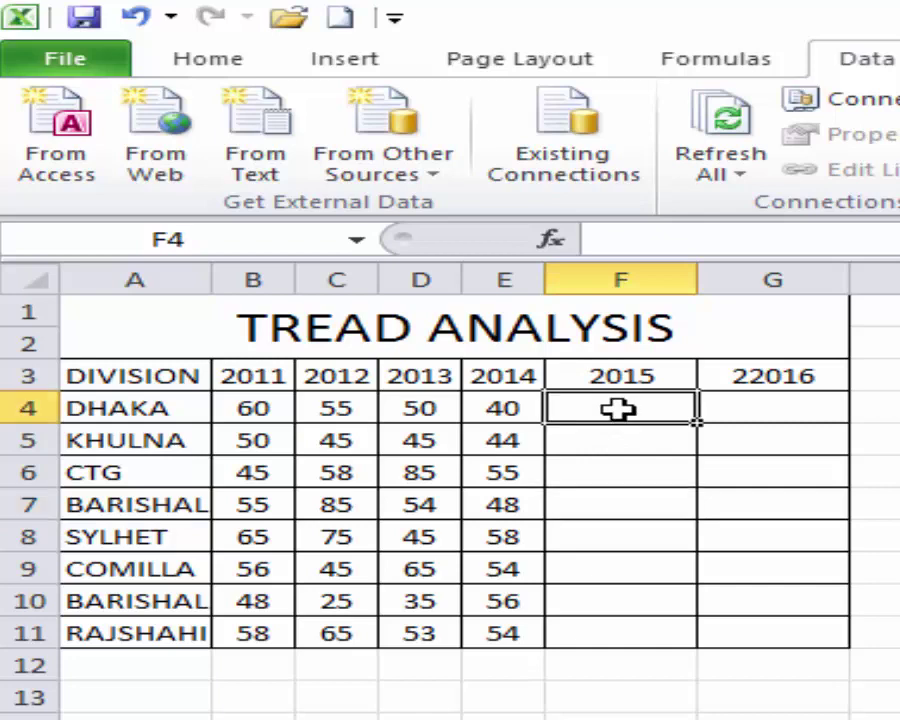
click(776, 408)
- Start inserting a function for cells F4:G4 and list the functions of the All category
drag(655, 406, 757, 415)
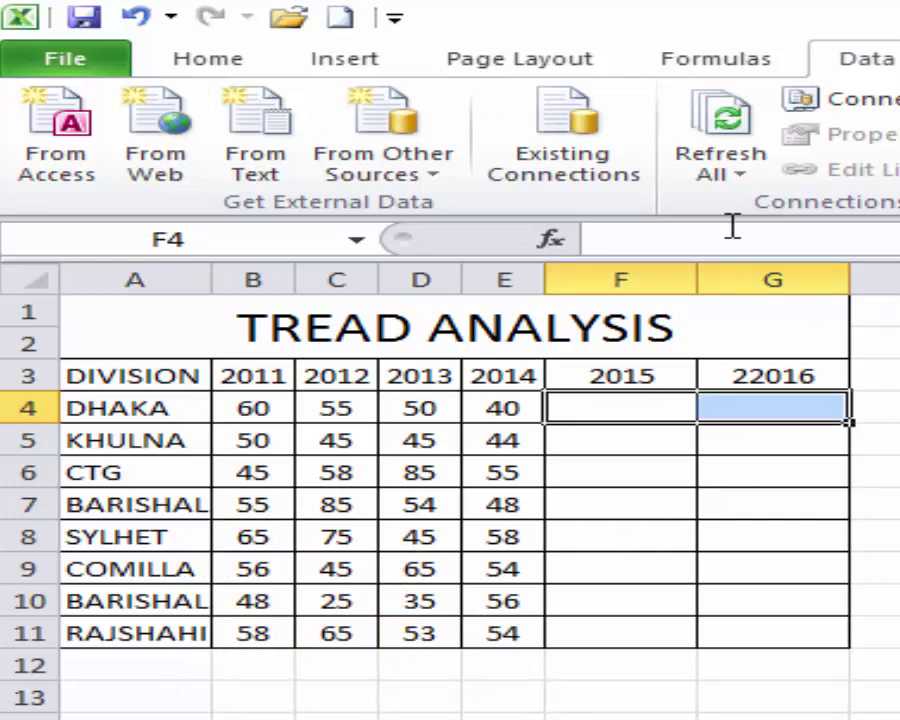
text(=)
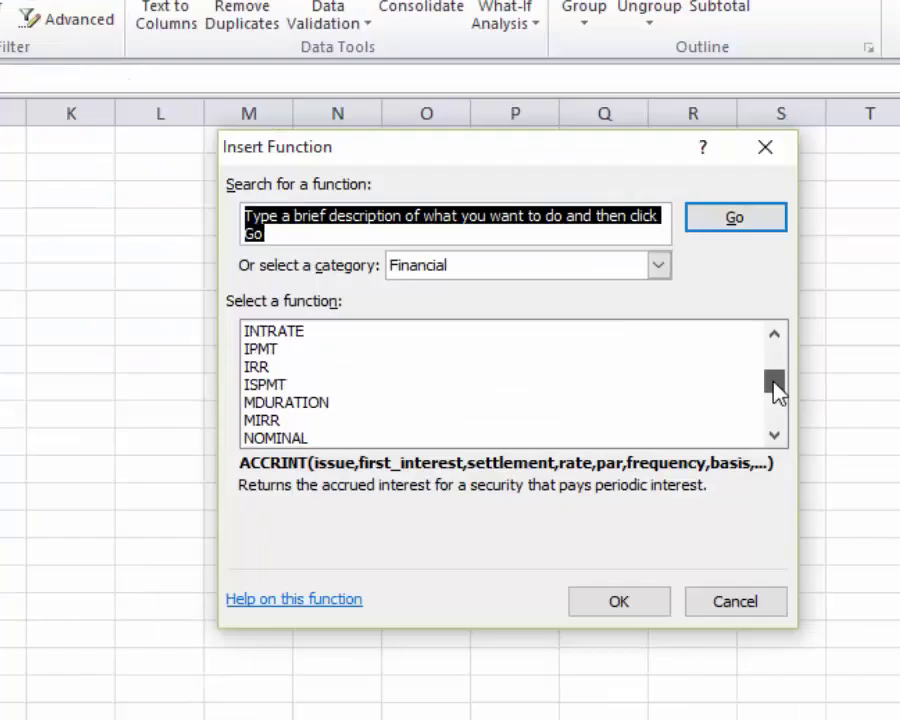
scroll(770, 386, up, 7)
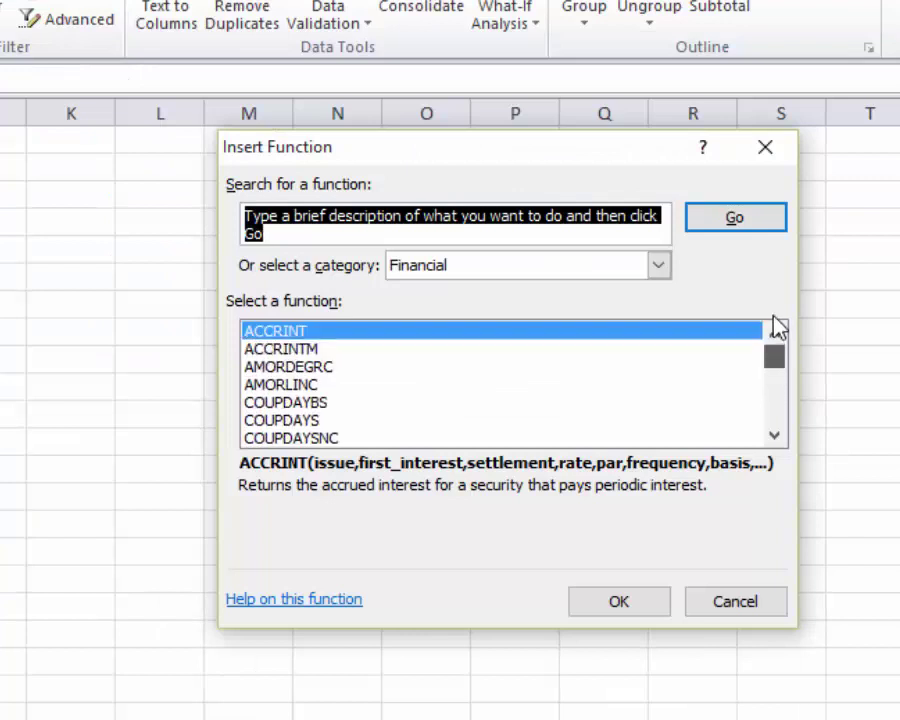
click(659, 266)
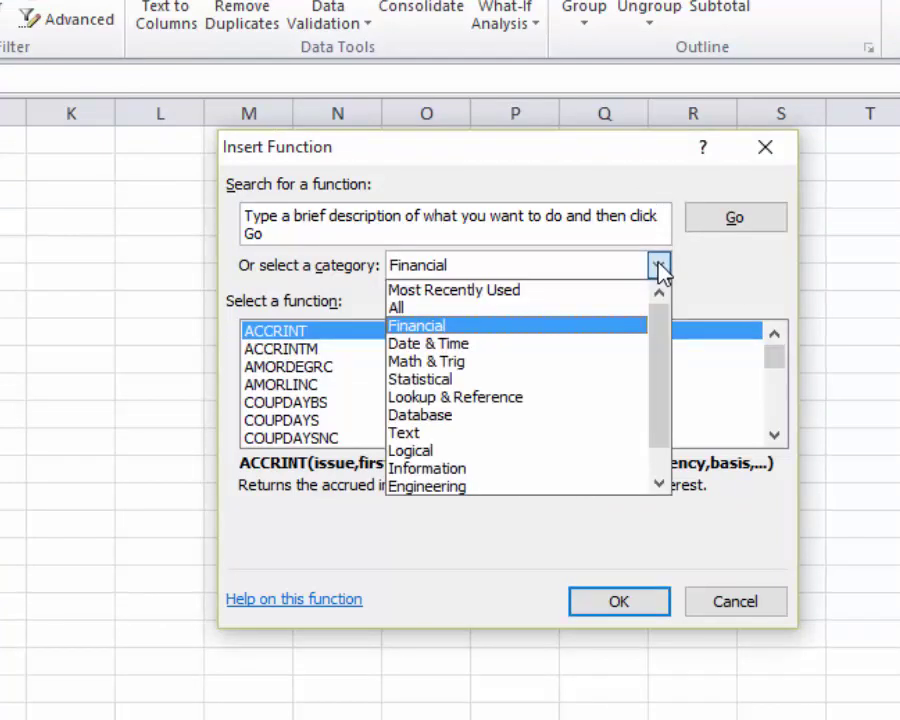
click(427, 309)
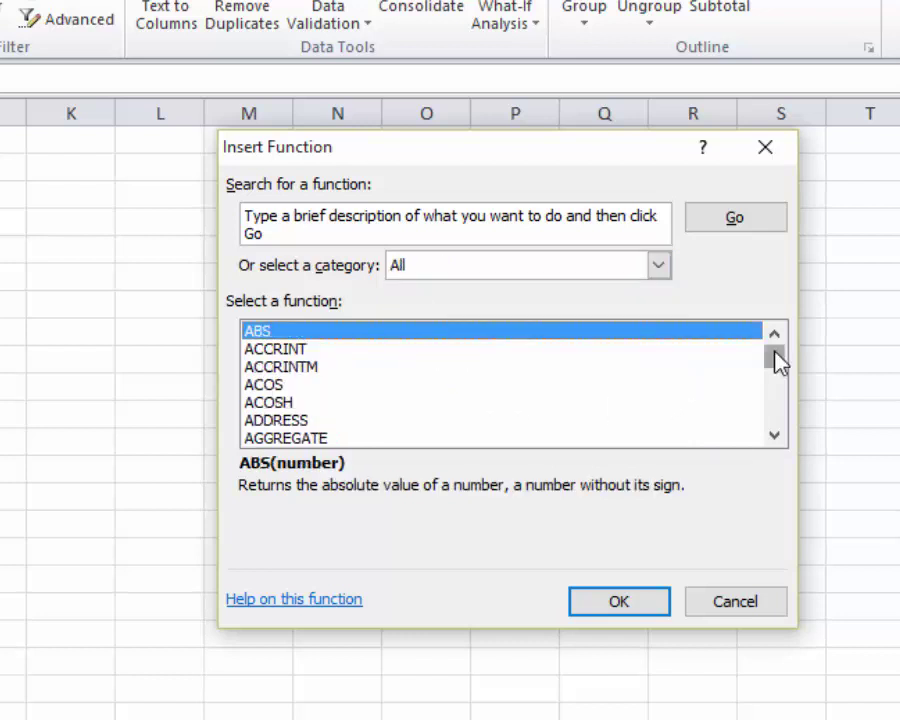
- Find the TREND function in the list of all functions and insert it
click(296, 421)
key(t)
key(t)
key(t)
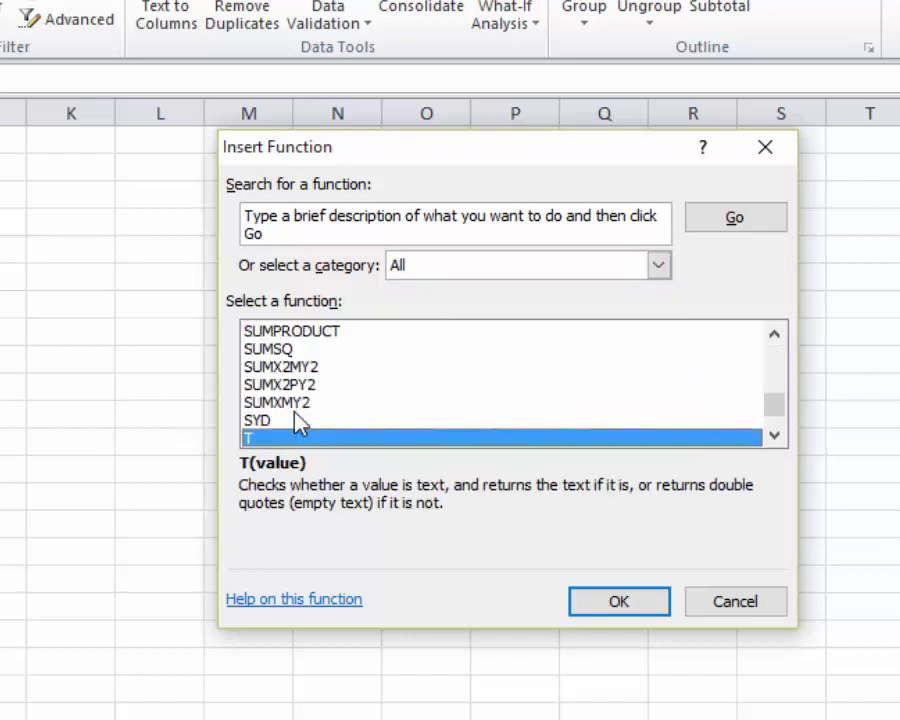
key(Down)
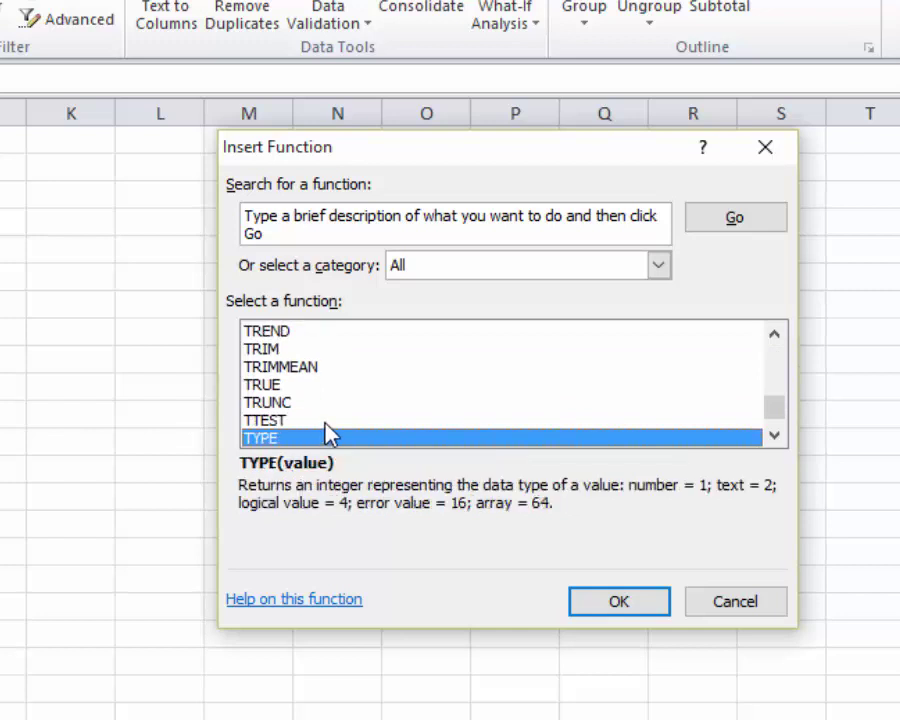
key(Up)
key(Down)
key(Up)
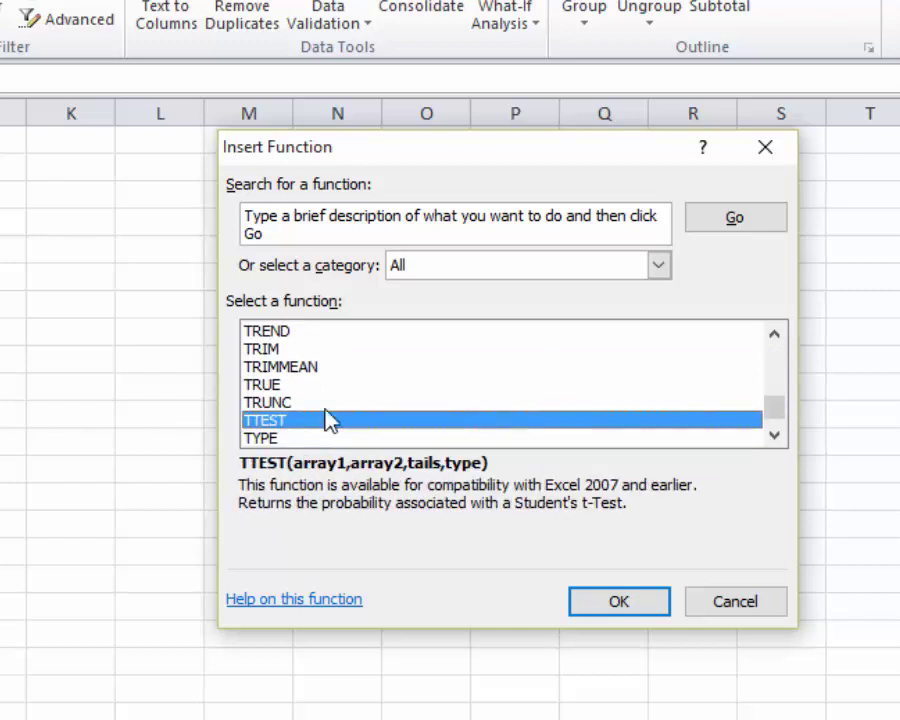
click(279, 334)
scroll(290, 344, up, 2)
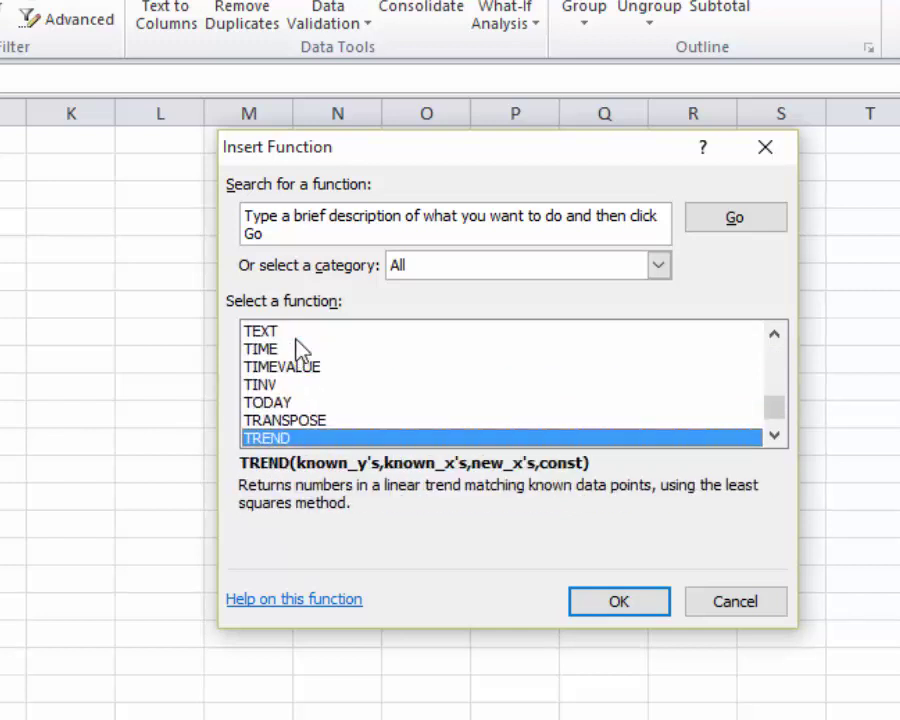
scroll(298, 424, down, 1)
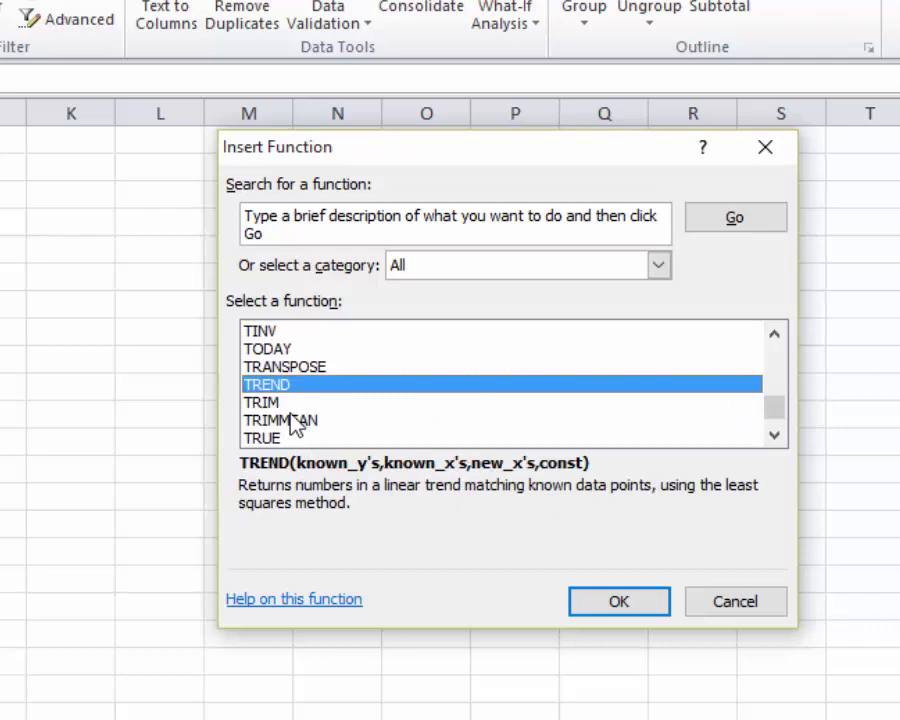
click(599, 611)
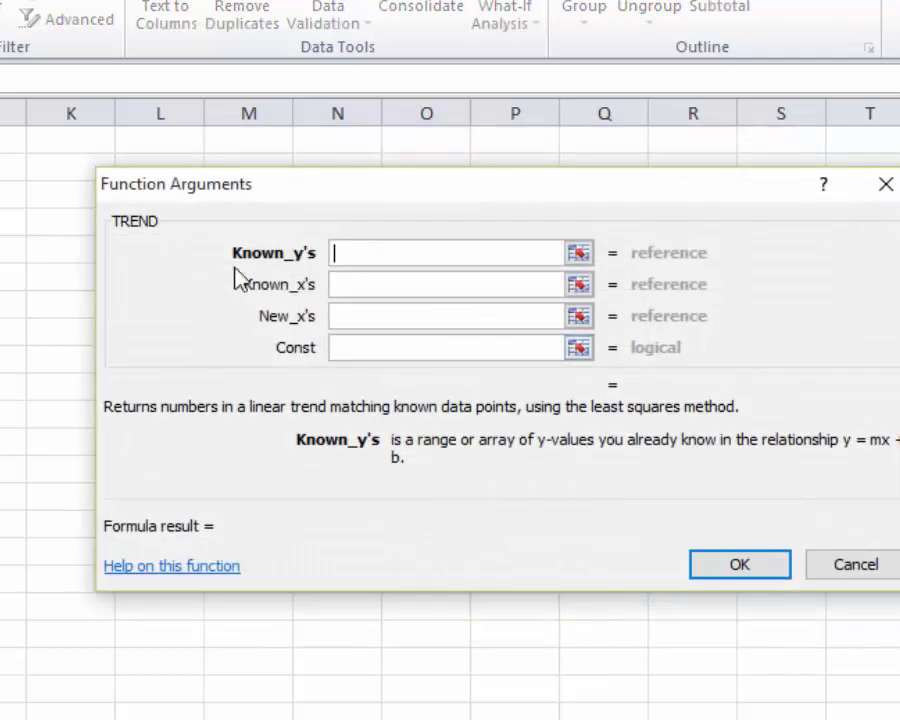
- Set TREND's Known_y's to B4:E4, Known_x's to B3:E3 and New_x's to F3:G3, and enter it as an array formula
drag(335, 199, 125, 220)
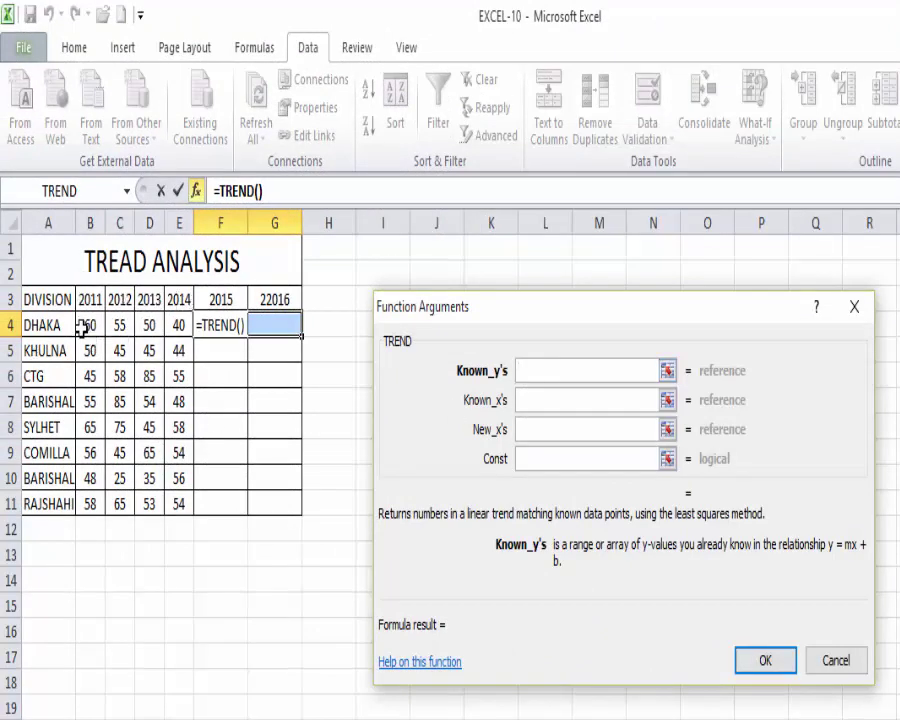
drag(82, 325, 179, 317)
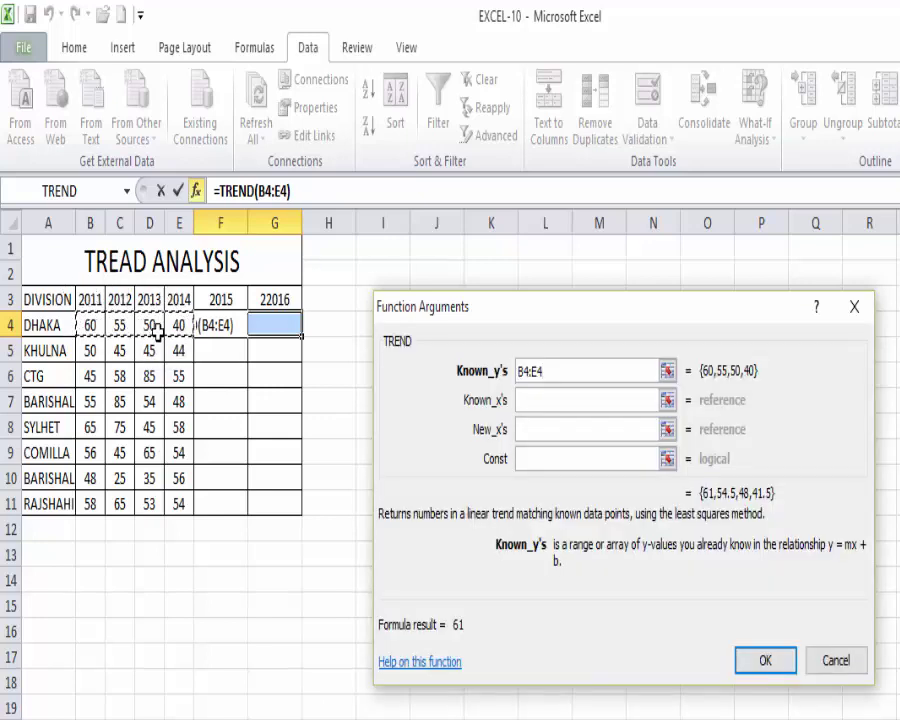
click(533, 400)
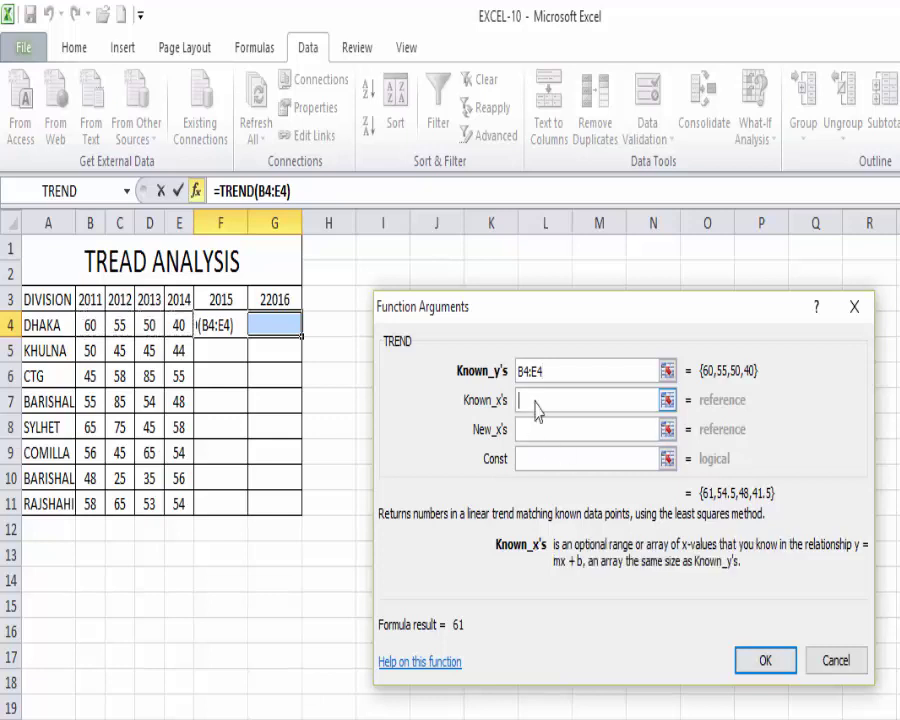
drag(88, 301, 180, 300)
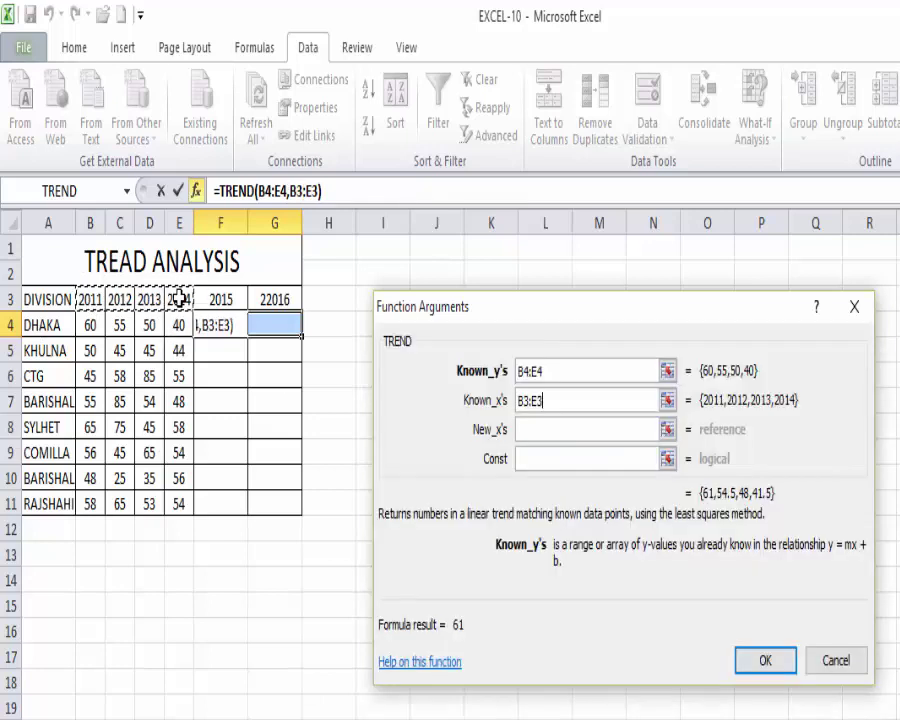
click(538, 436)
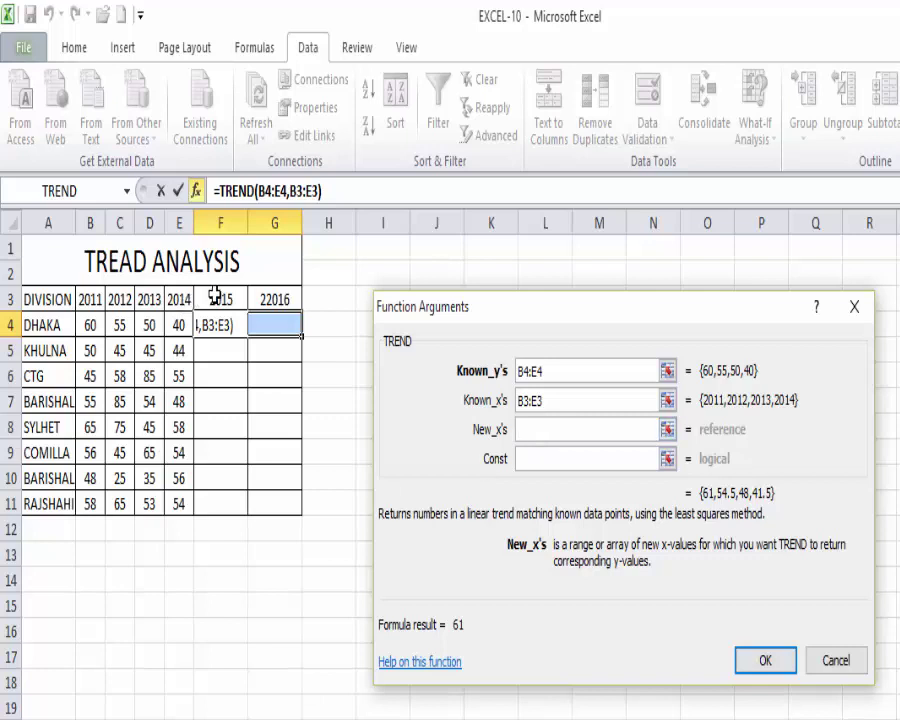
drag(239, 297, 273, 295)
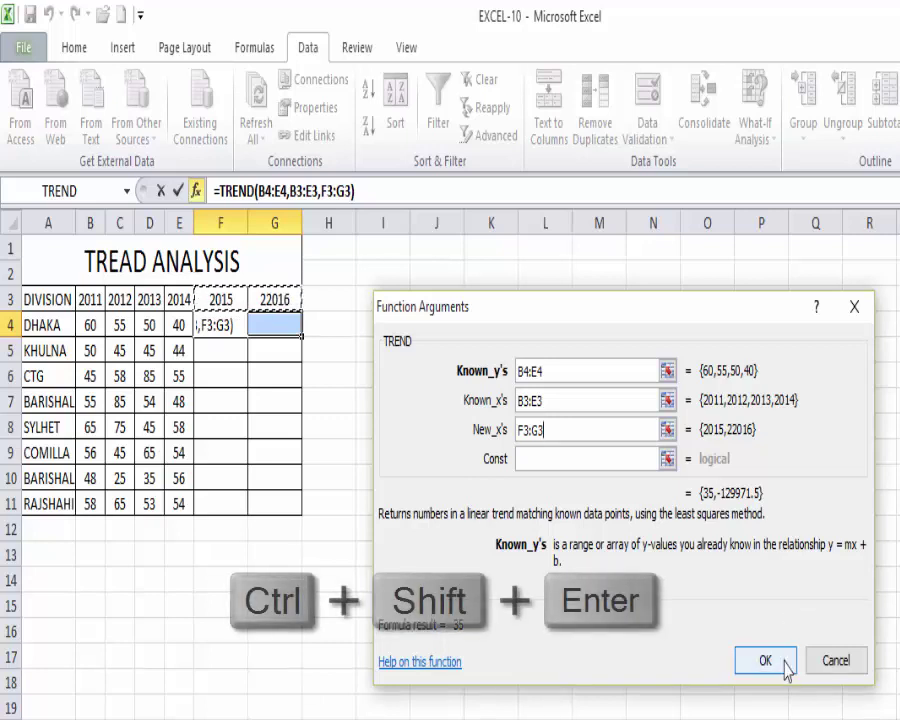
key(ctrl+shift+Return)
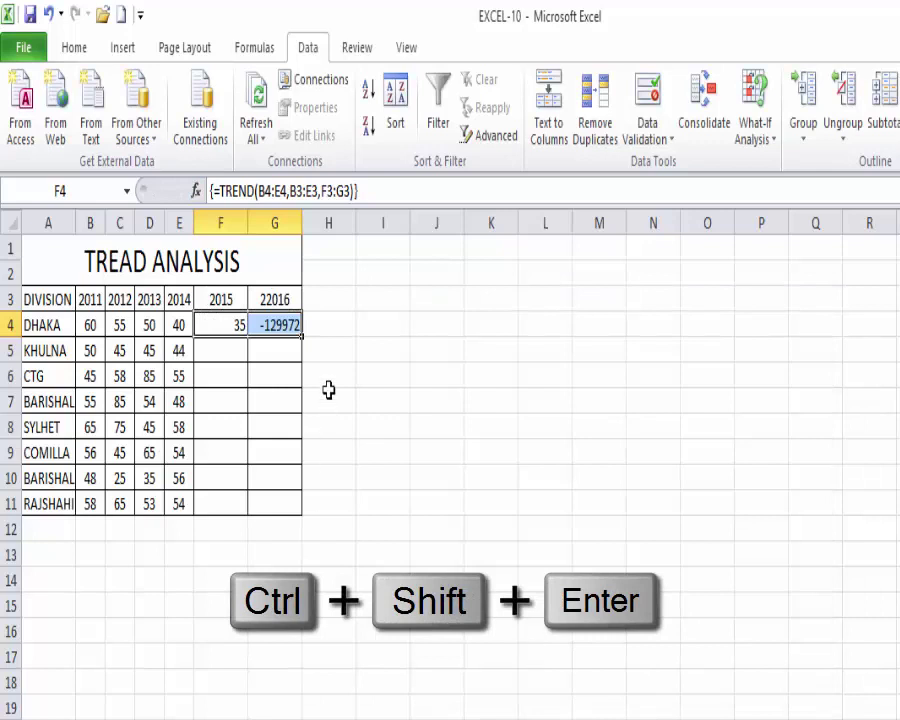
- Fill the TREND formula of F4:G4 down to row 11 and correct the year header in G3 to 2016
double_click(302, 338)
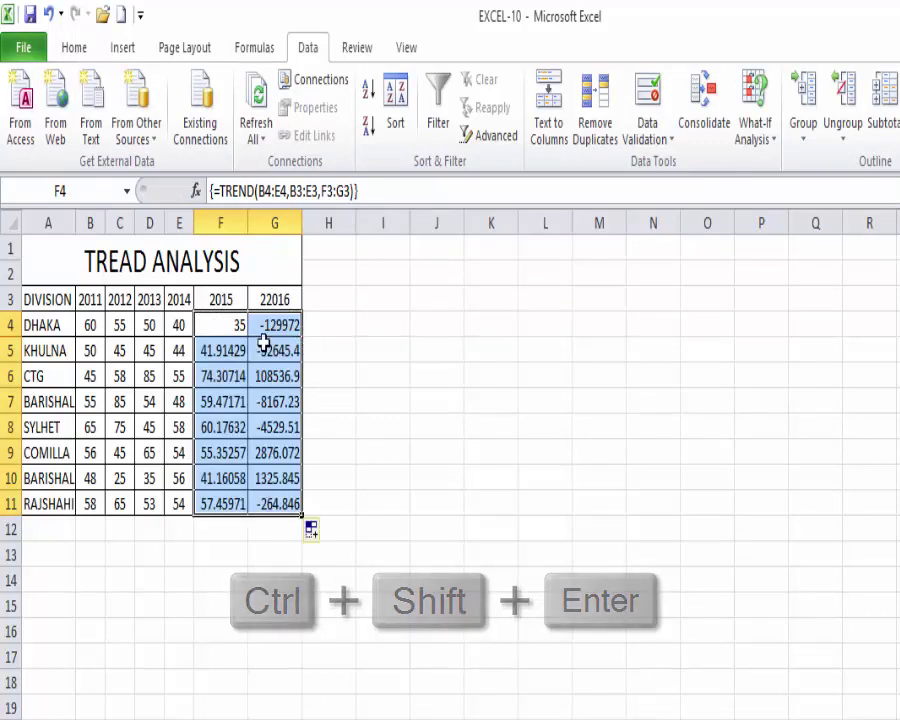
click(276, 299)
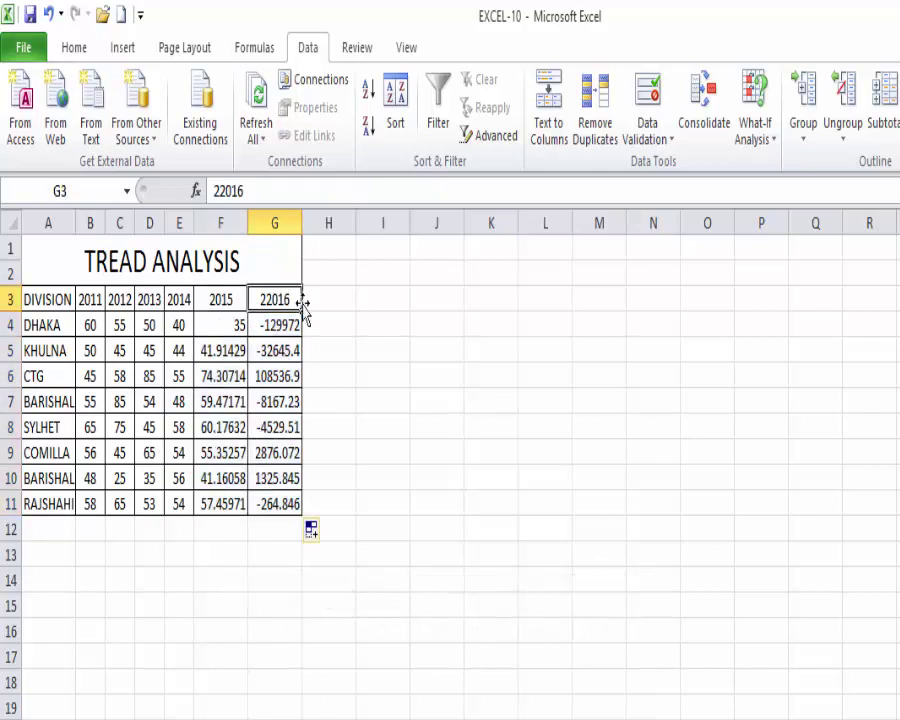
text(2016)
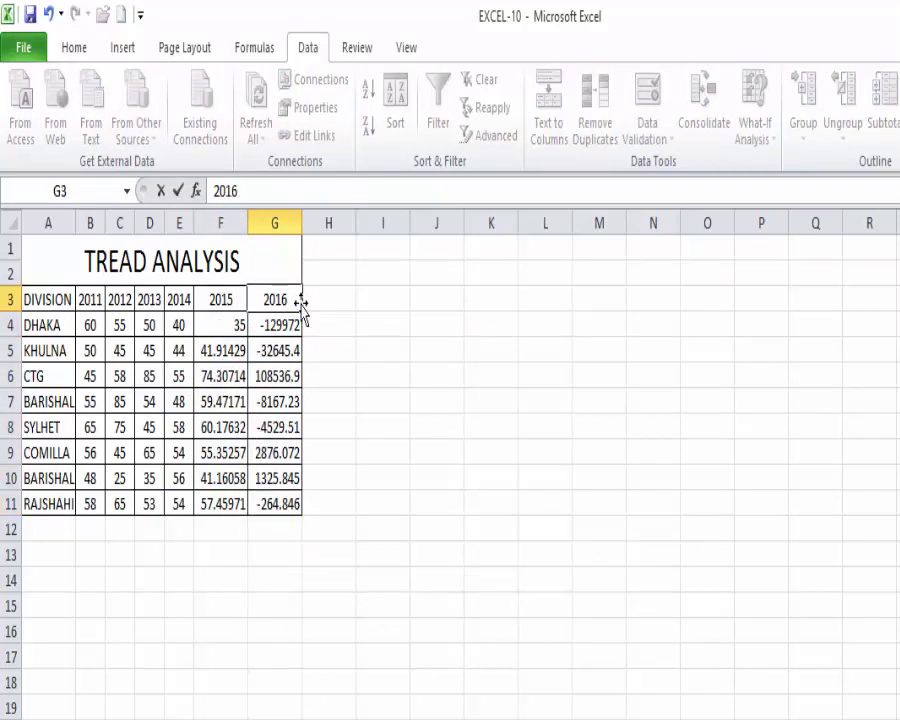
key(Return)
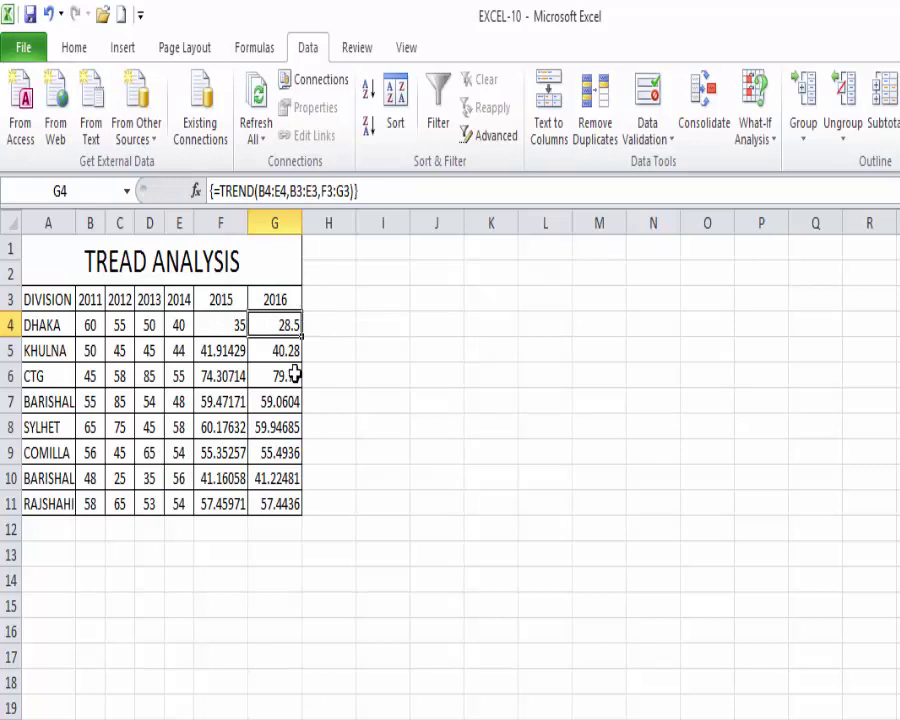
- Format the forecast values in F4:G11 with two decimal places
drag(213, 329, 262, 503)
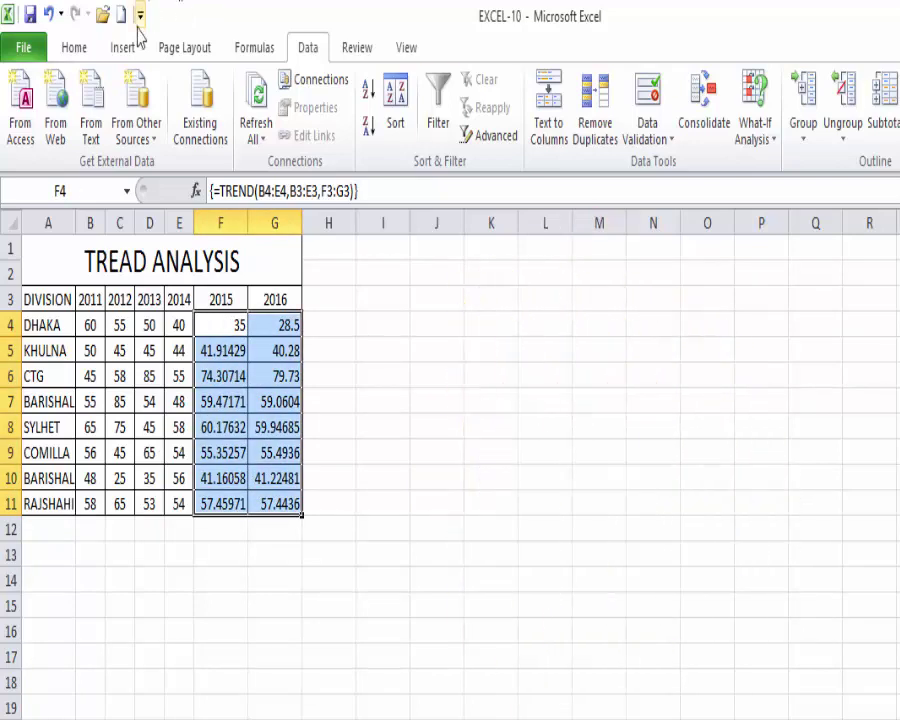
click(80, 48)
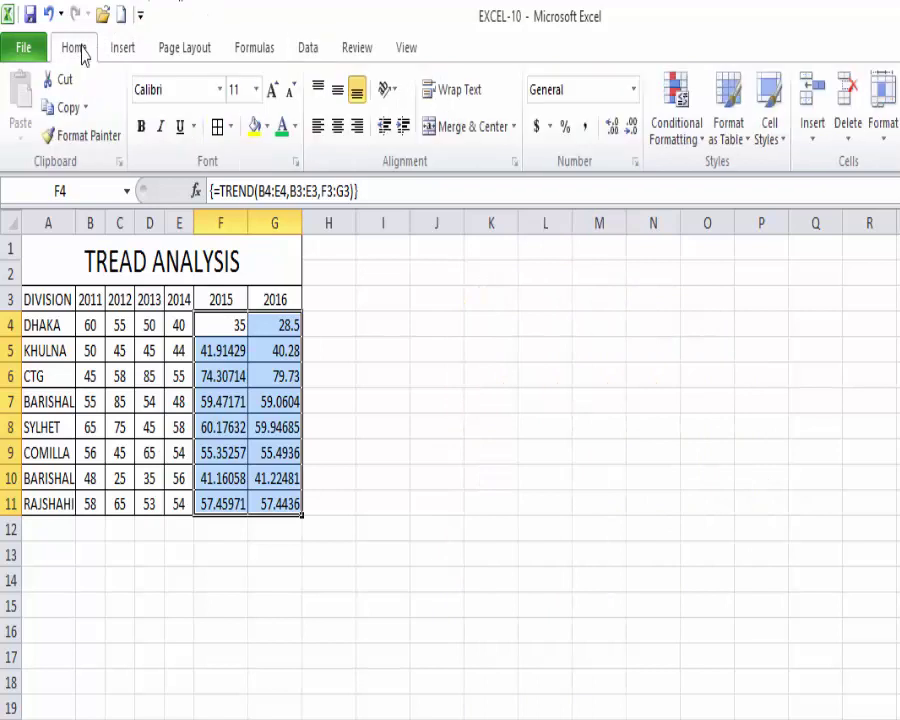
click(613, 134)
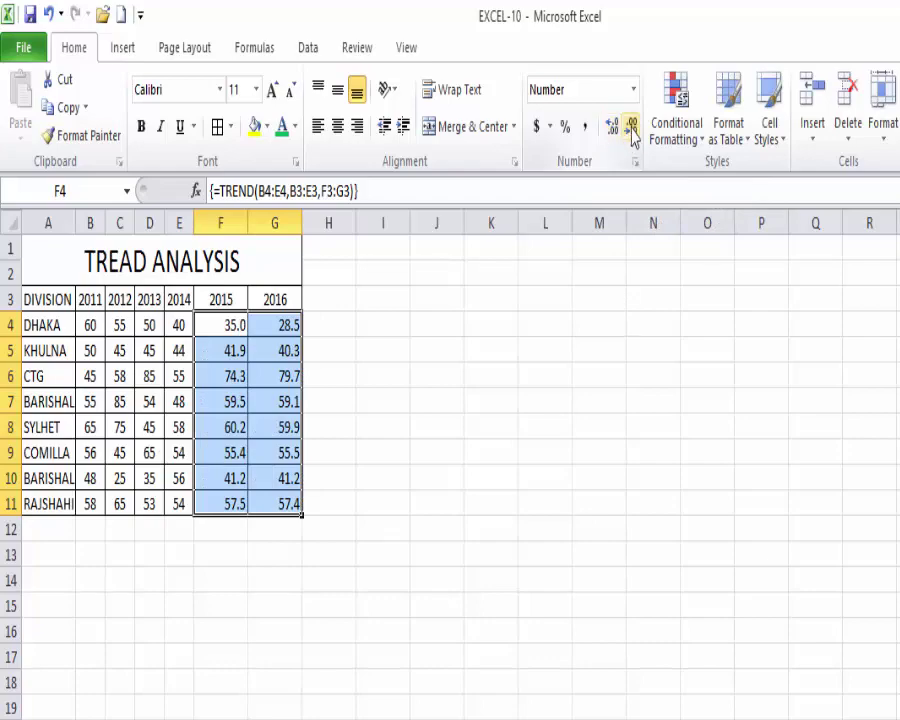
click(632, 130)
click(612, 128)
click(612, 128)
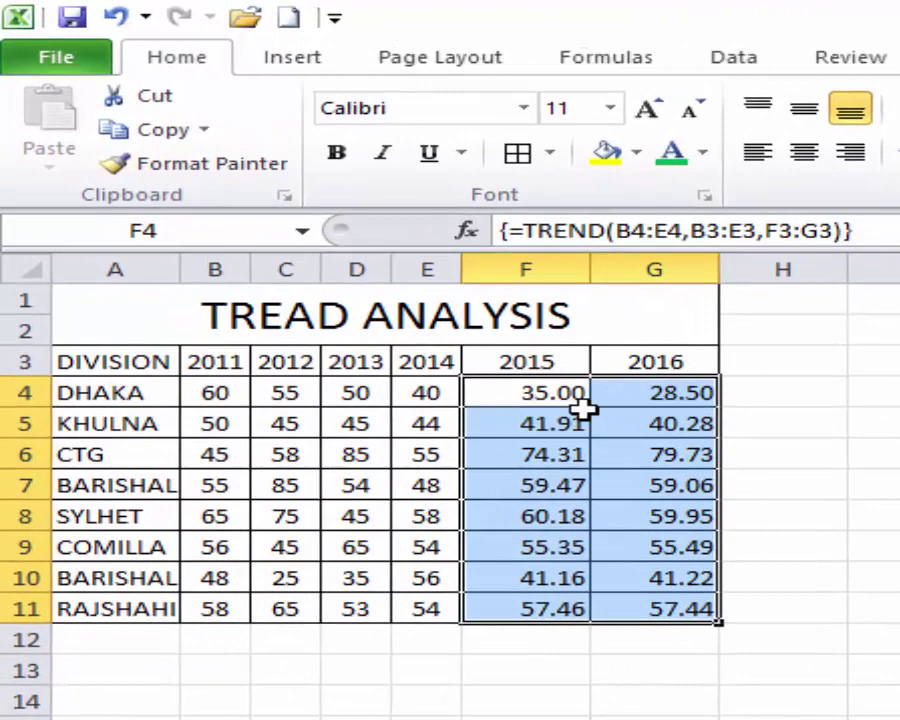
click(232, 350)
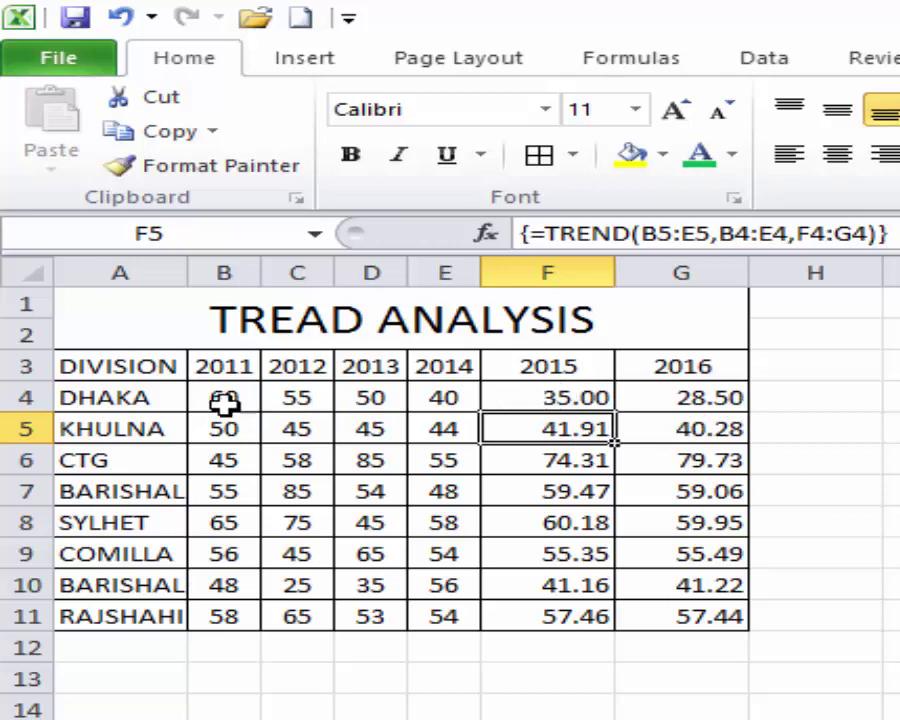
click(540, 408)
drag(540, 408, 669, 613)
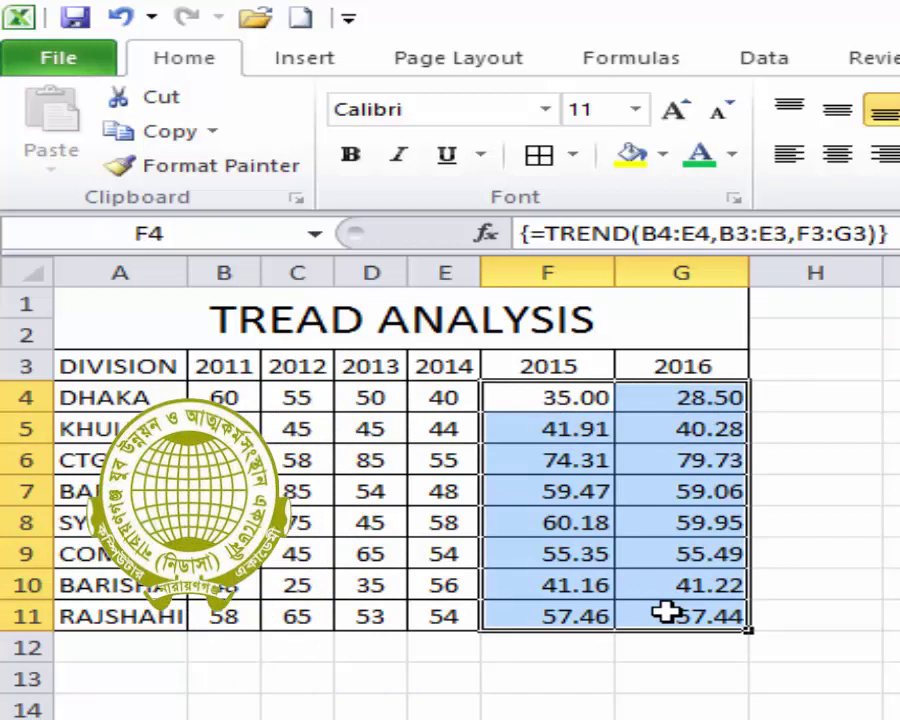